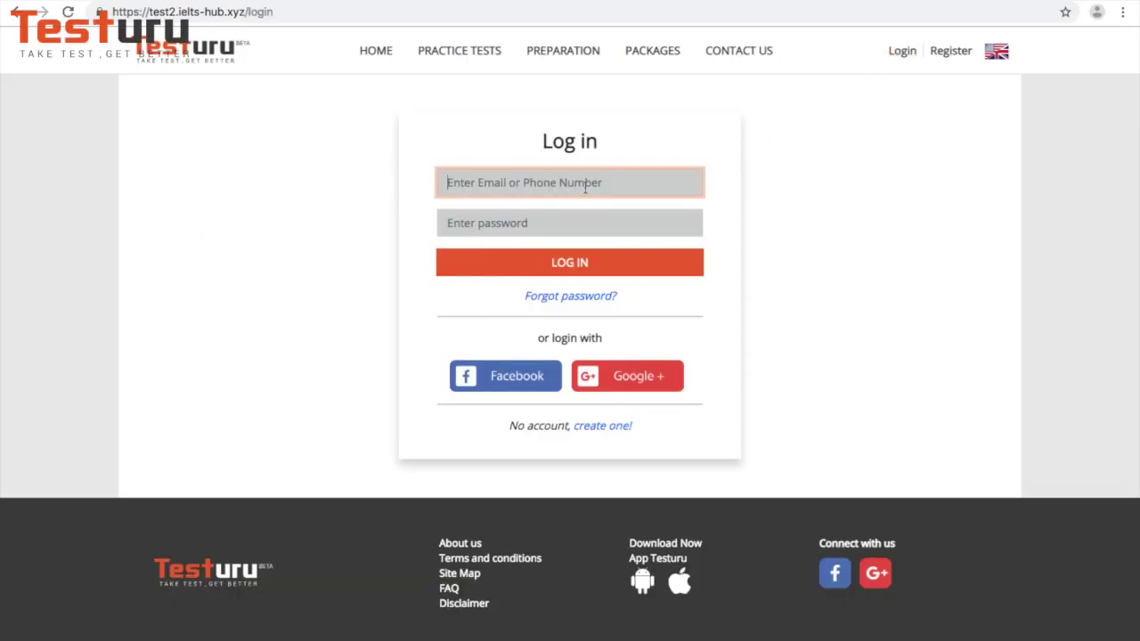
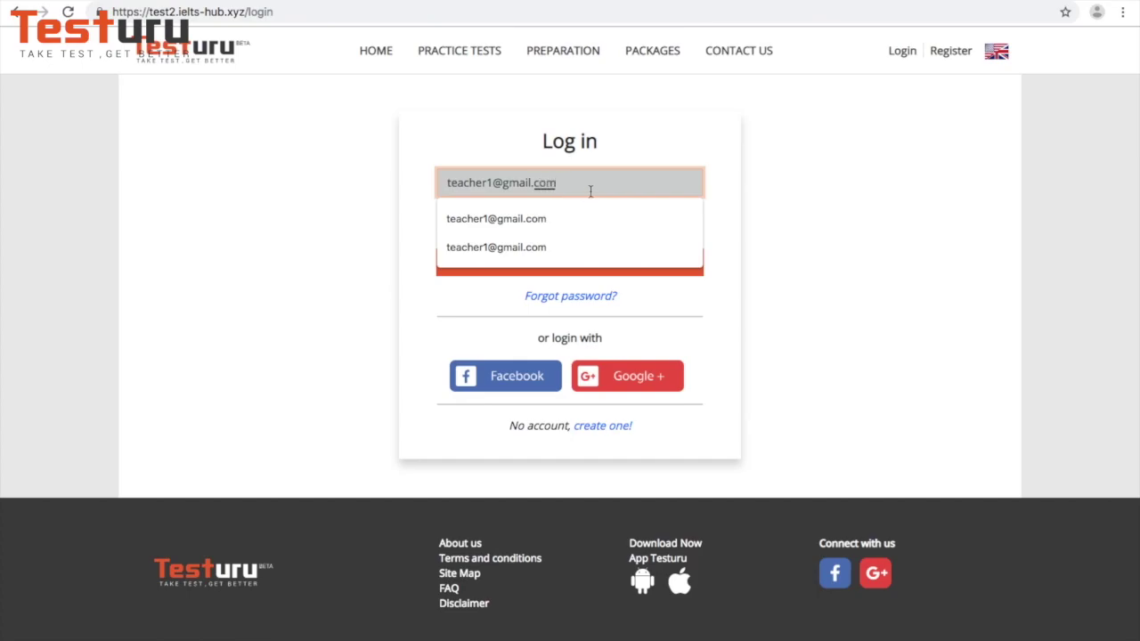
- Log in with the saved teacher account e-mail and its password
click(721, 225)
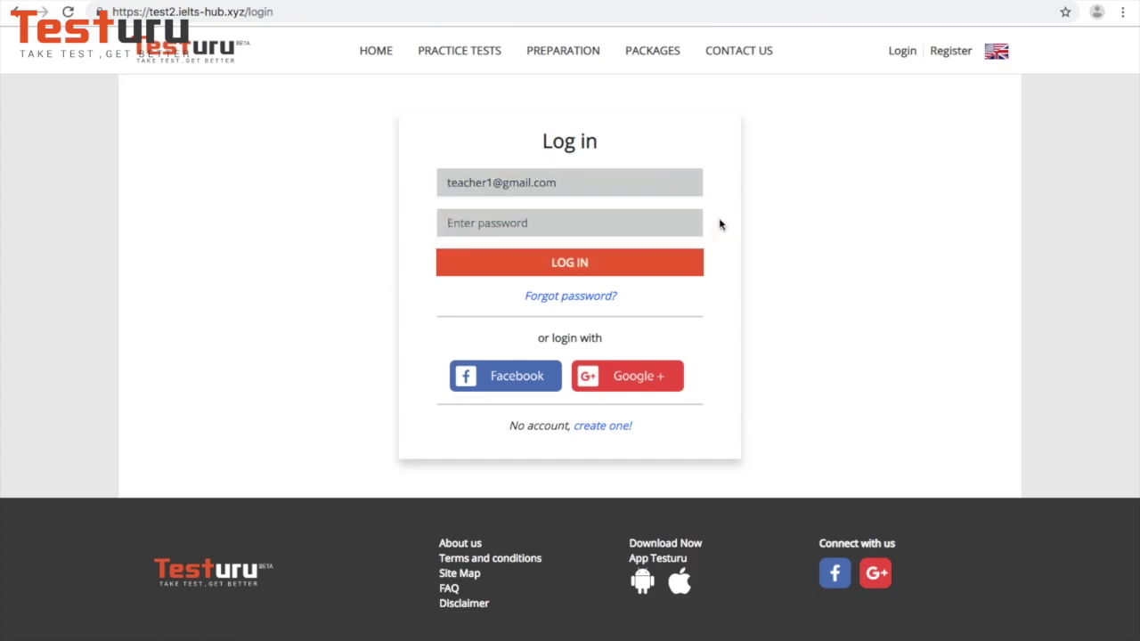
click(663, 219)
text(12)
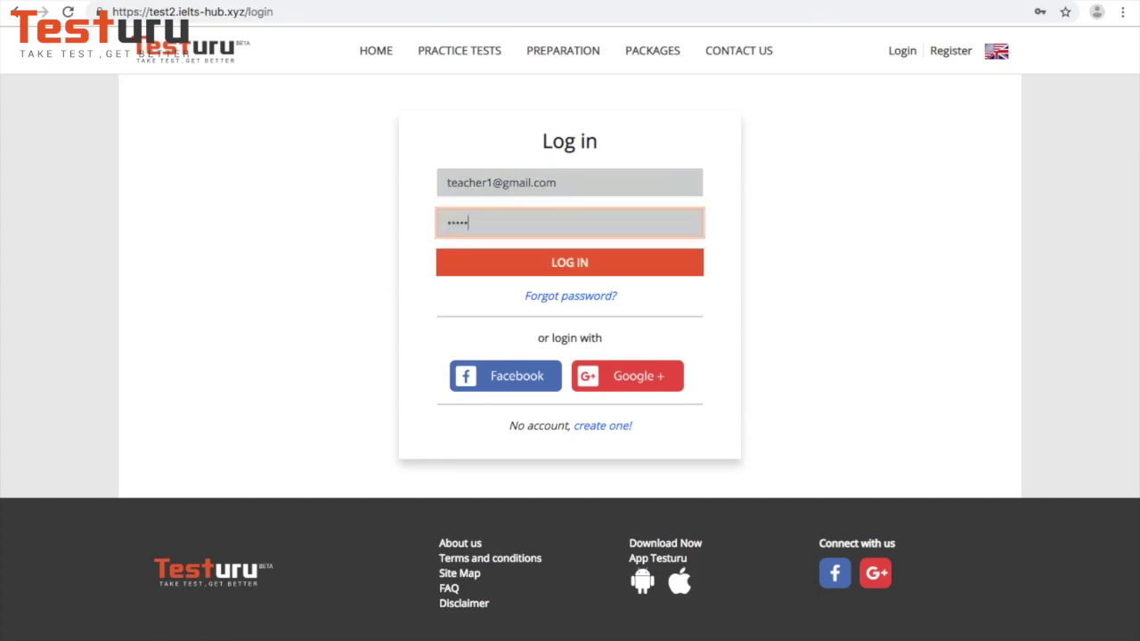
click(646, 264)
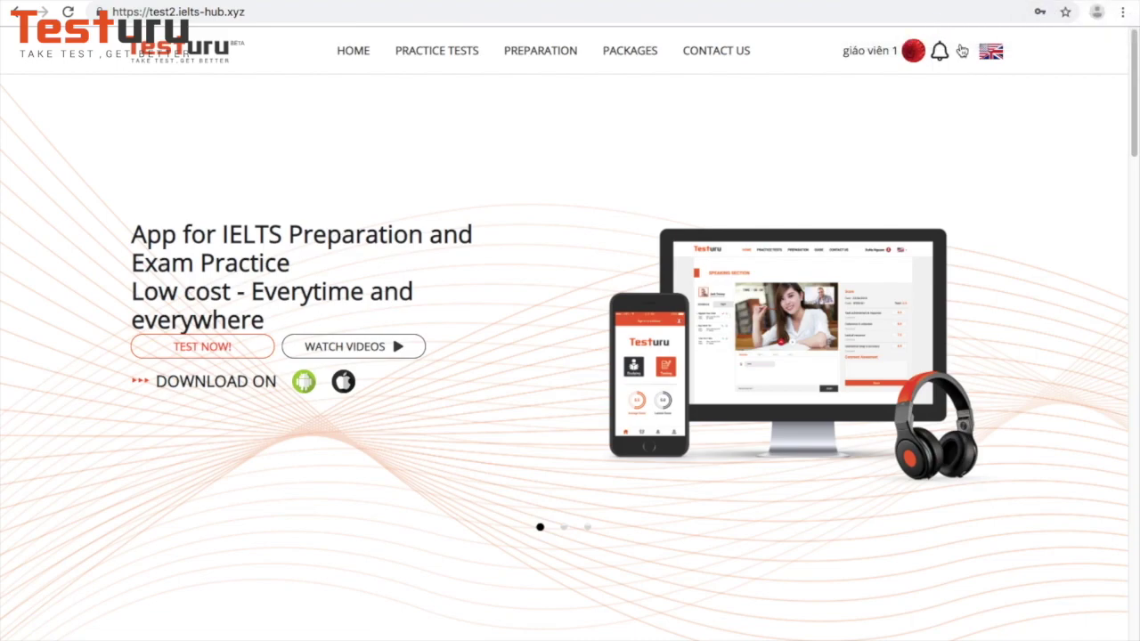
- Go to Teacher > Speaking Marking from the user menu to reach the speaking test list
click(966, 55)
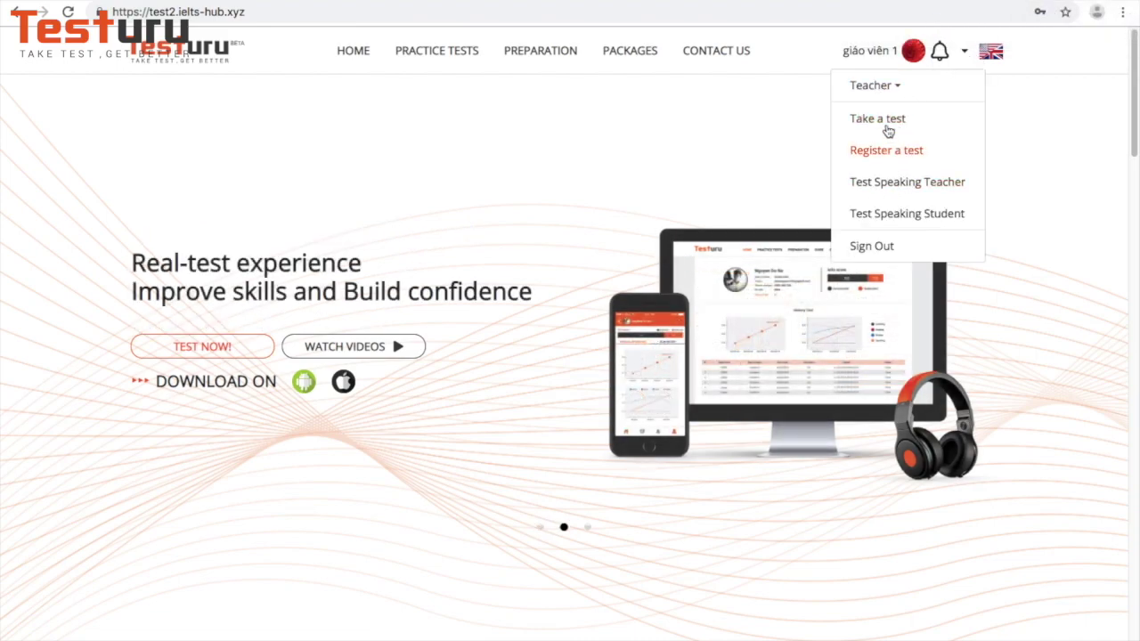
click(881, 92)
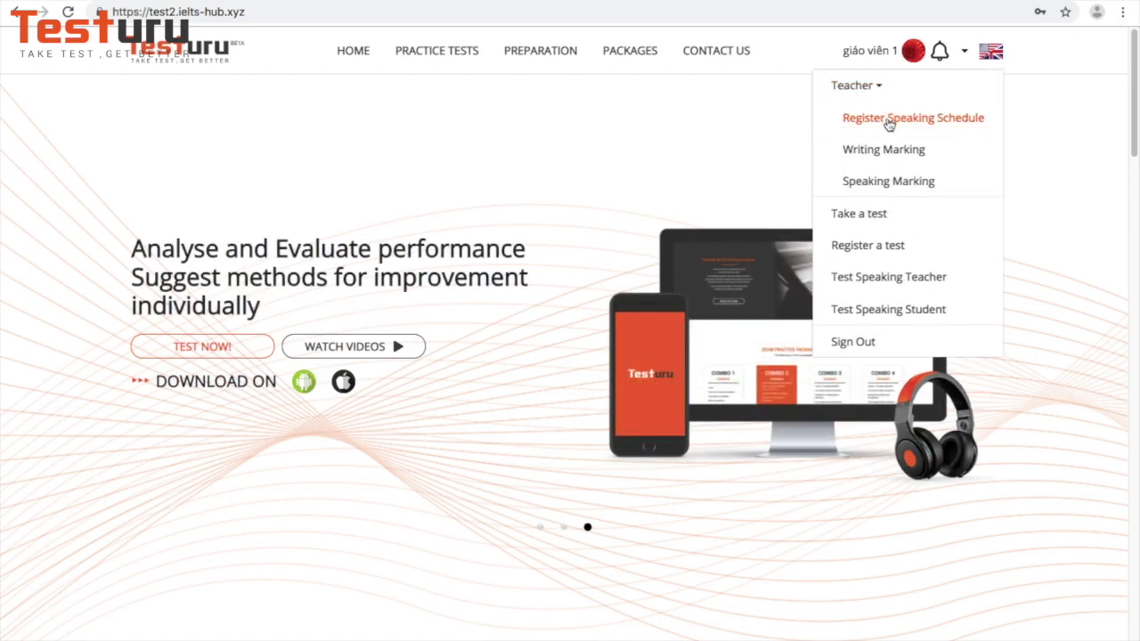
click(888, 184)
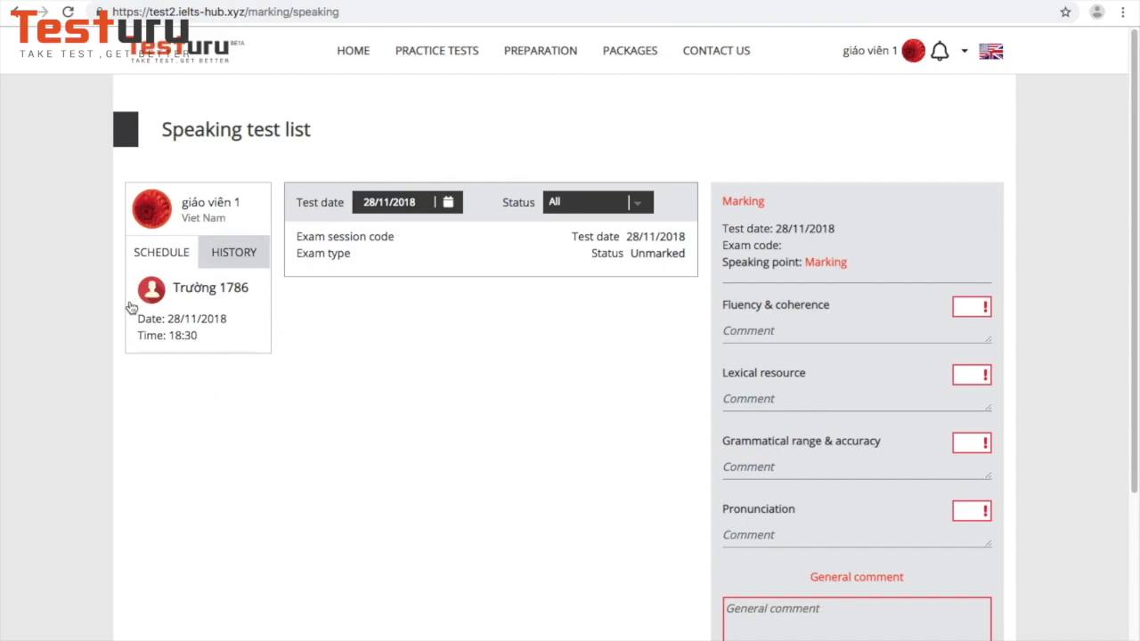
- Open the examinee's scheduled 28/11/2018 speaking session and start the video call
click(237, 259)
click(210, 294)
click(419, 406)
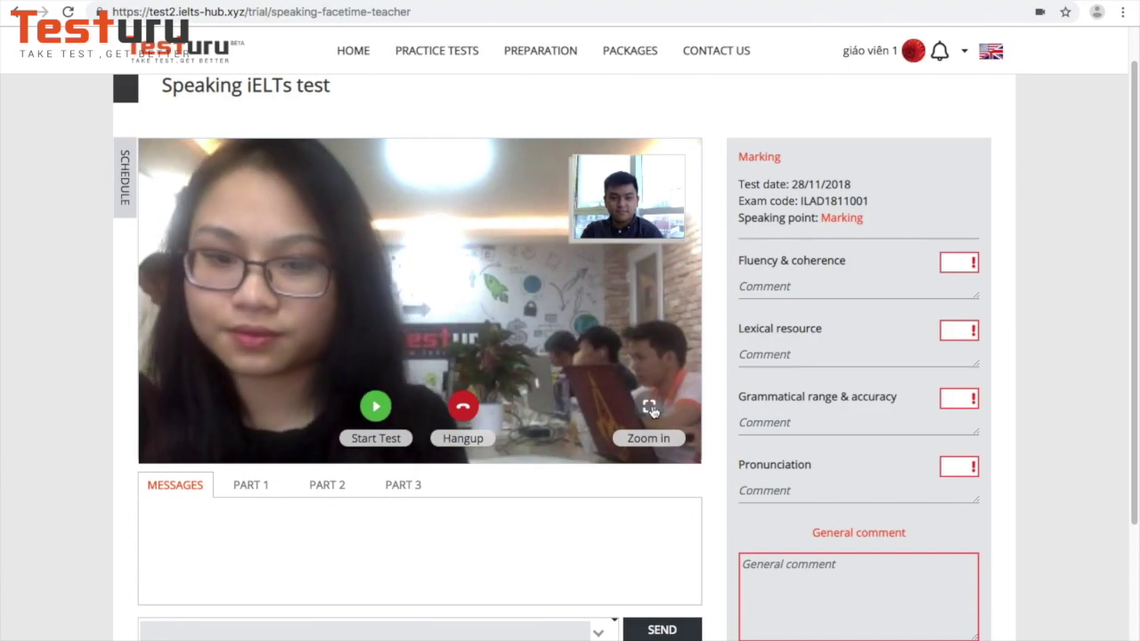
- Switch the call to full screen and send 'hello' to the examinee in chat
click(649, 408)
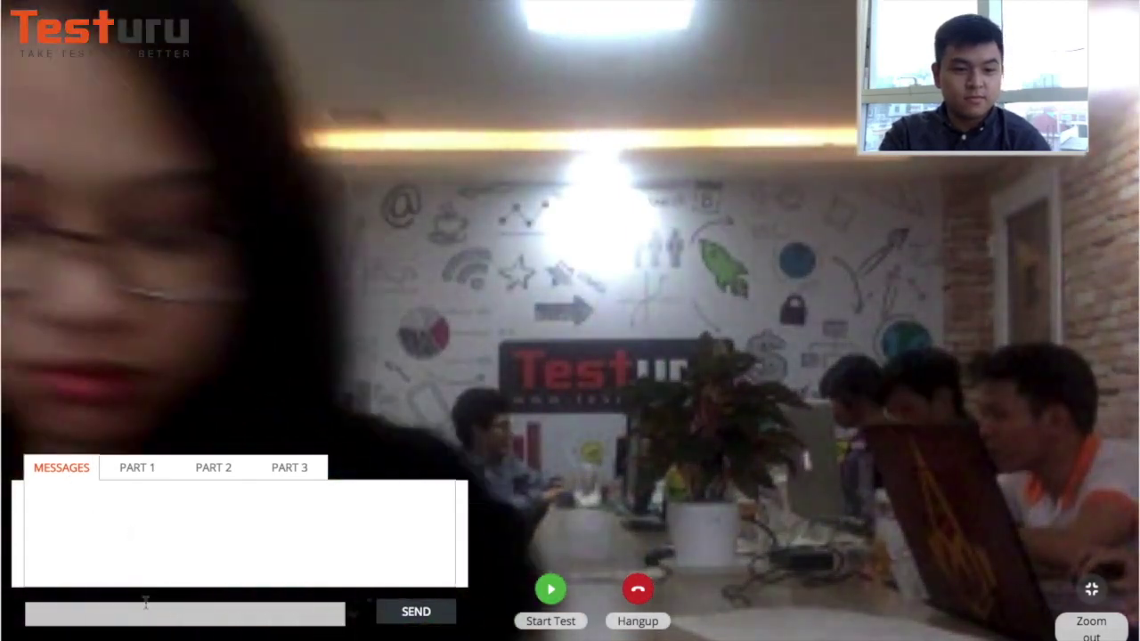
click(132, 604)
text(he)
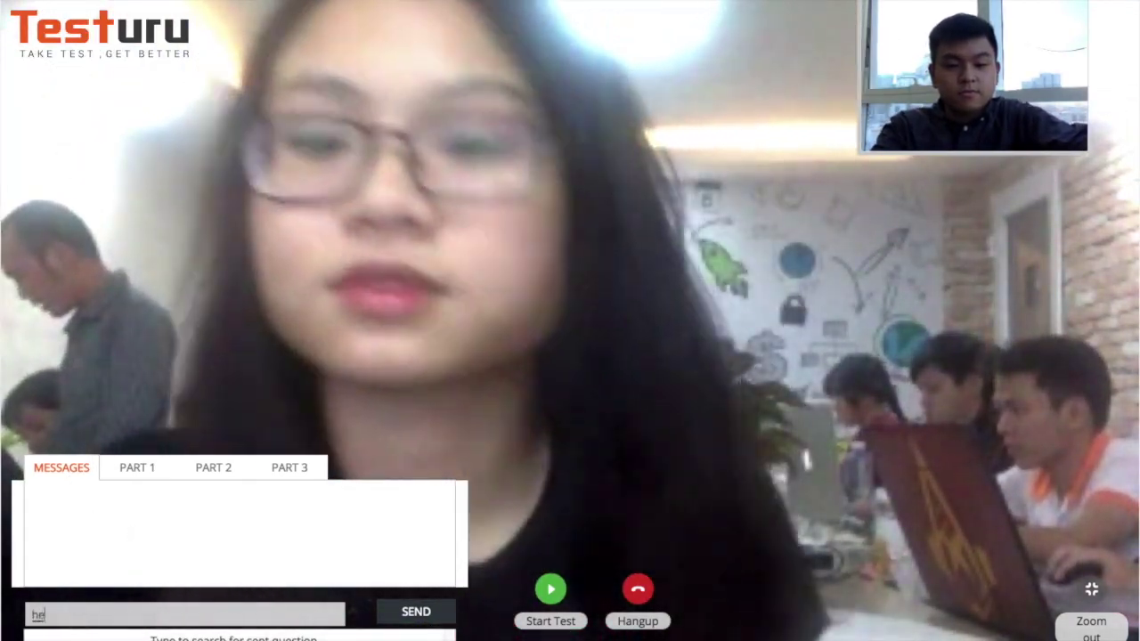
text(llo)
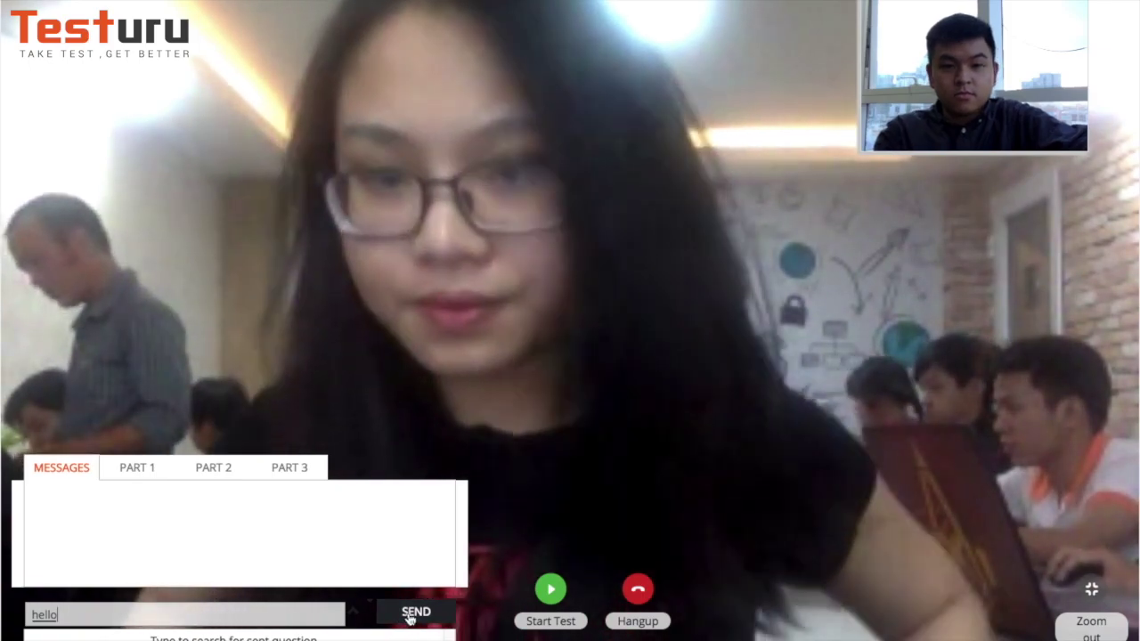
click(412, 613)
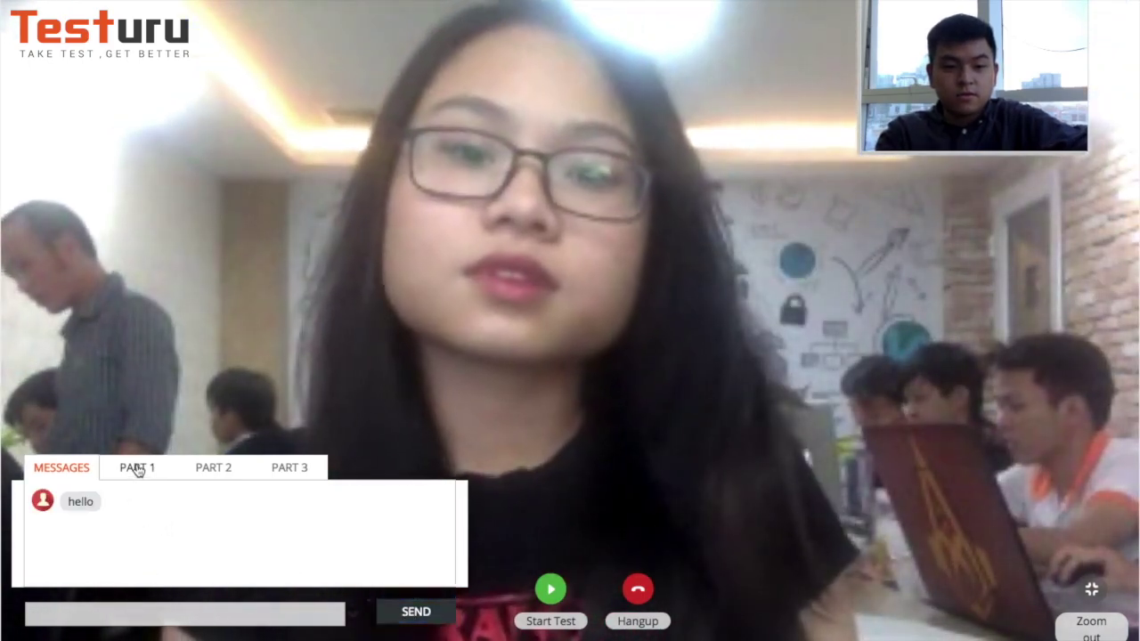
- Read through the Part 1, Part 2 and Part 3 questions, ending back on Part 1
click(137, 469)
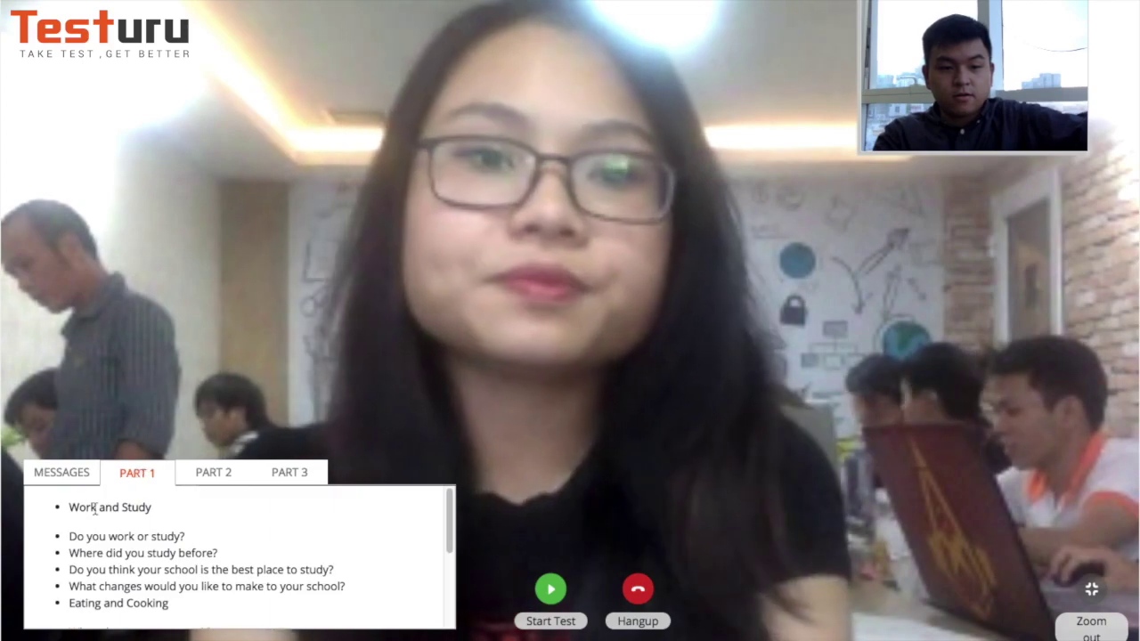
drag(68, 506, 300, 550)
click(267, 525)
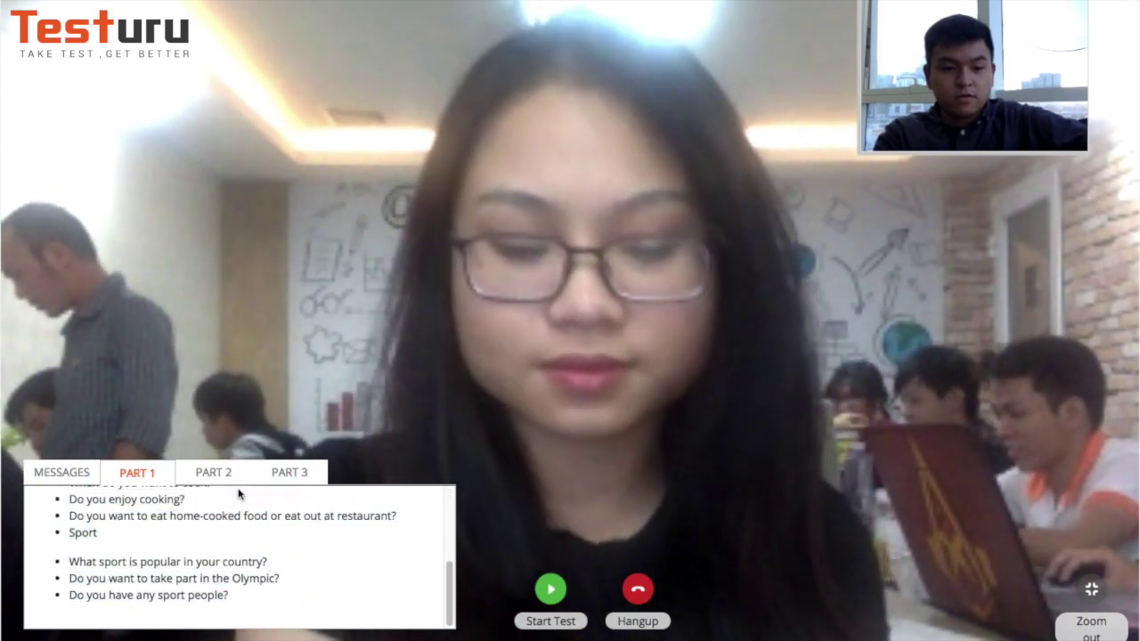
click(220, 473)
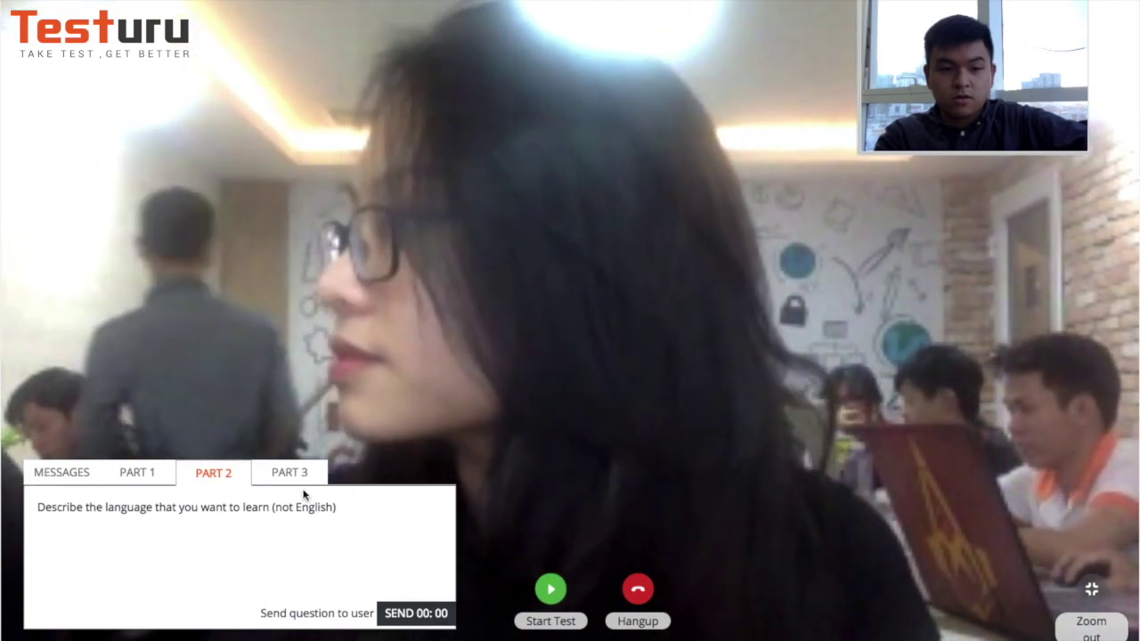
click(291, 476)
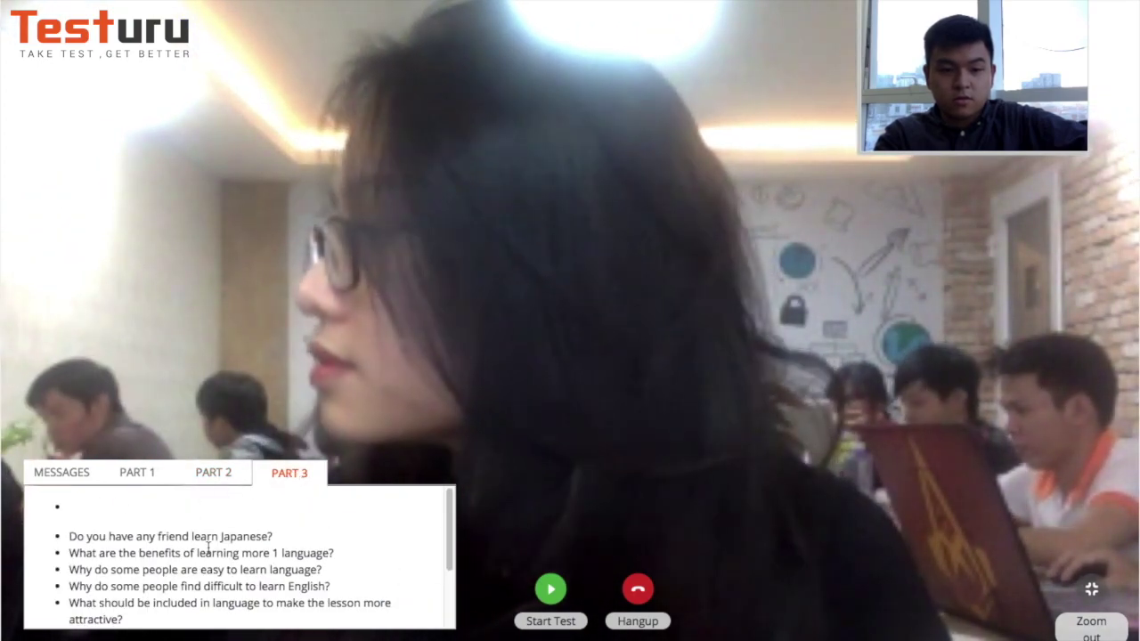
drag(450, 530, 450, 599)
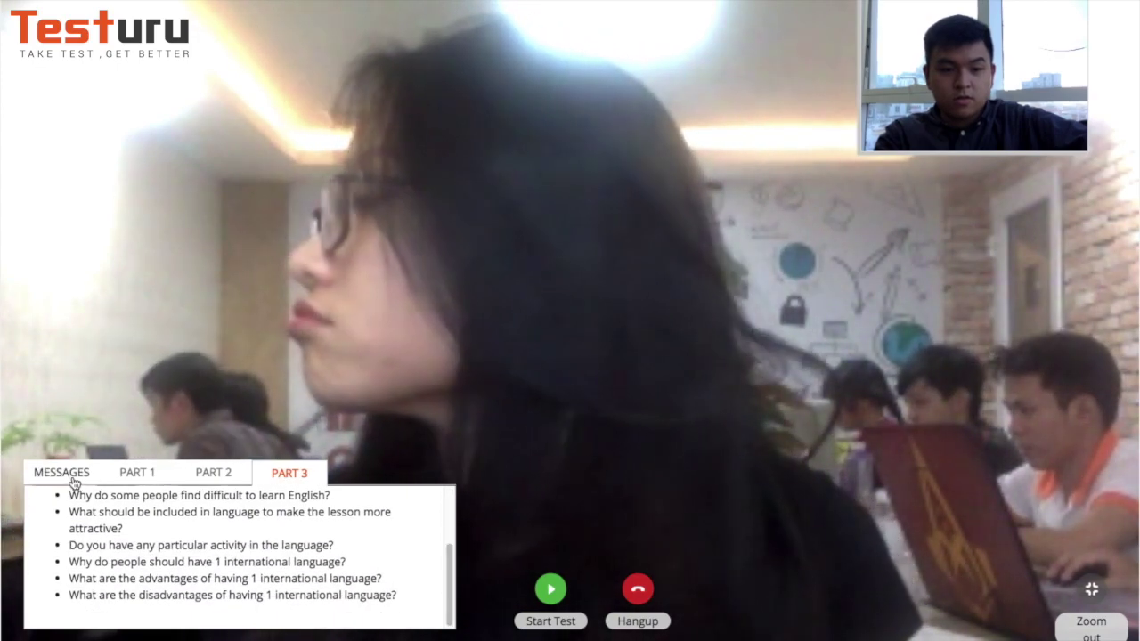
click(126, 475)
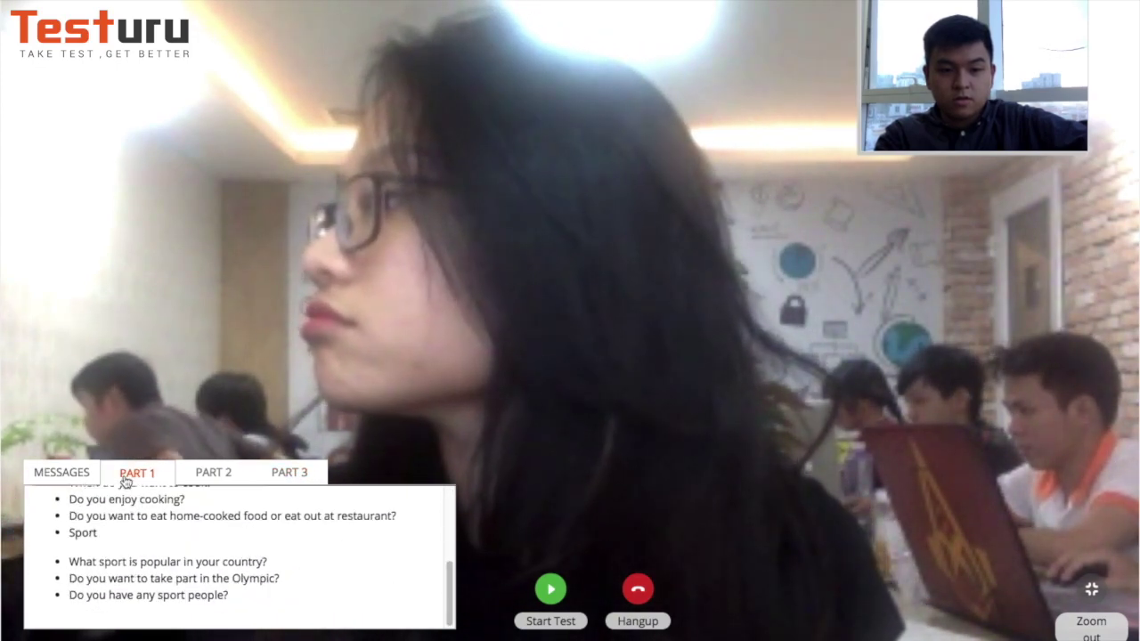
- Start the timed test, send the Part 2 cue card topic, then view the Part 3 questions
click(552, 589)
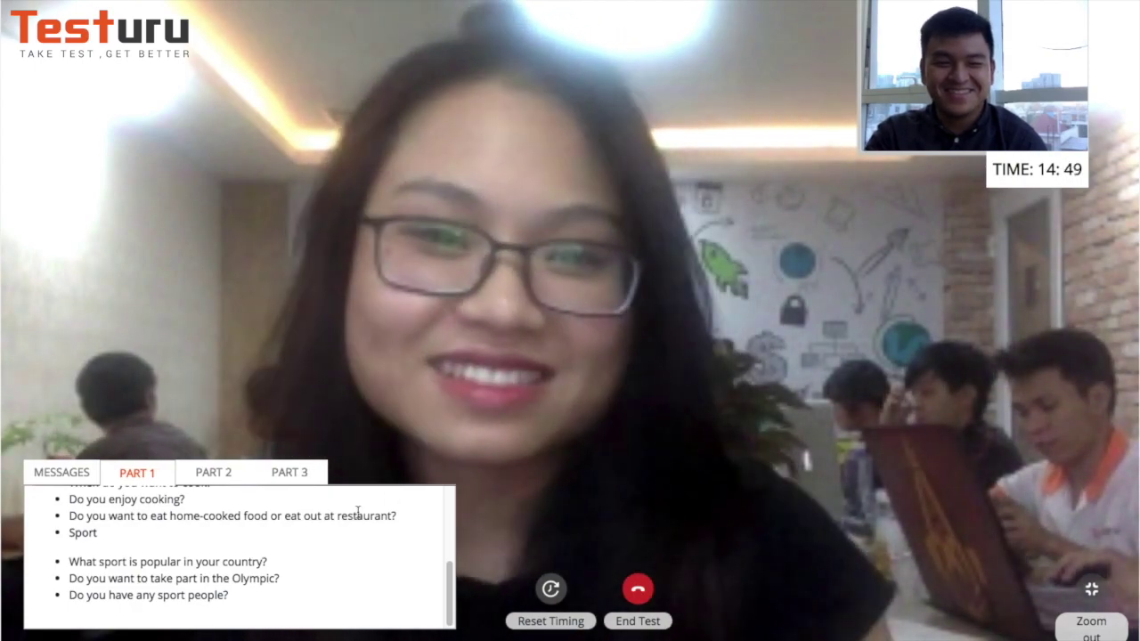
click(214, 481)
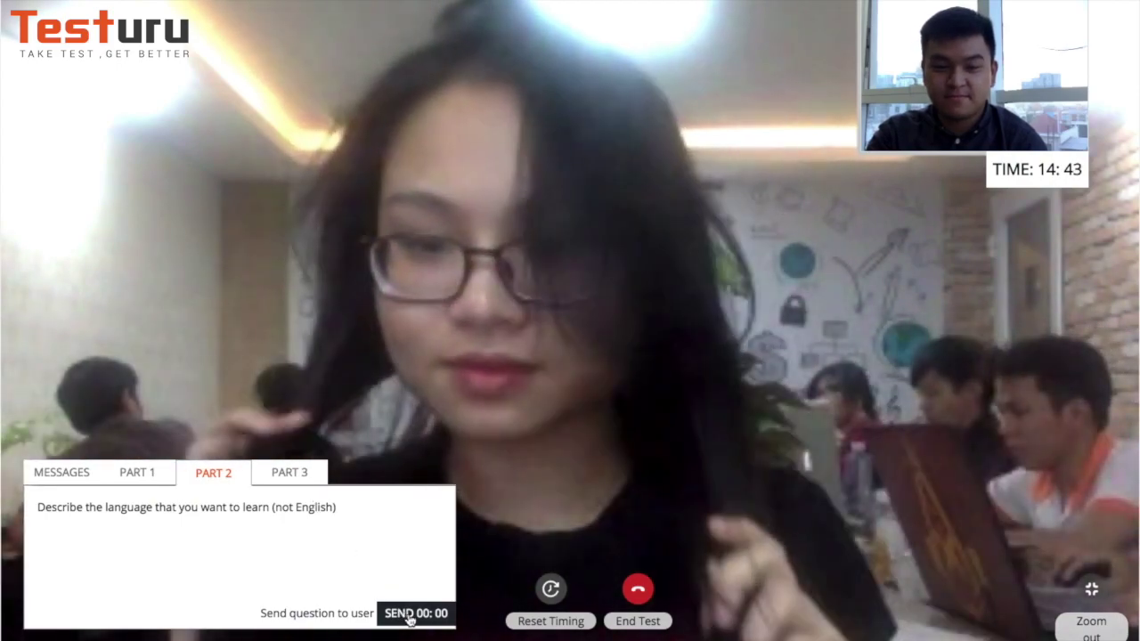
click(412, 613)
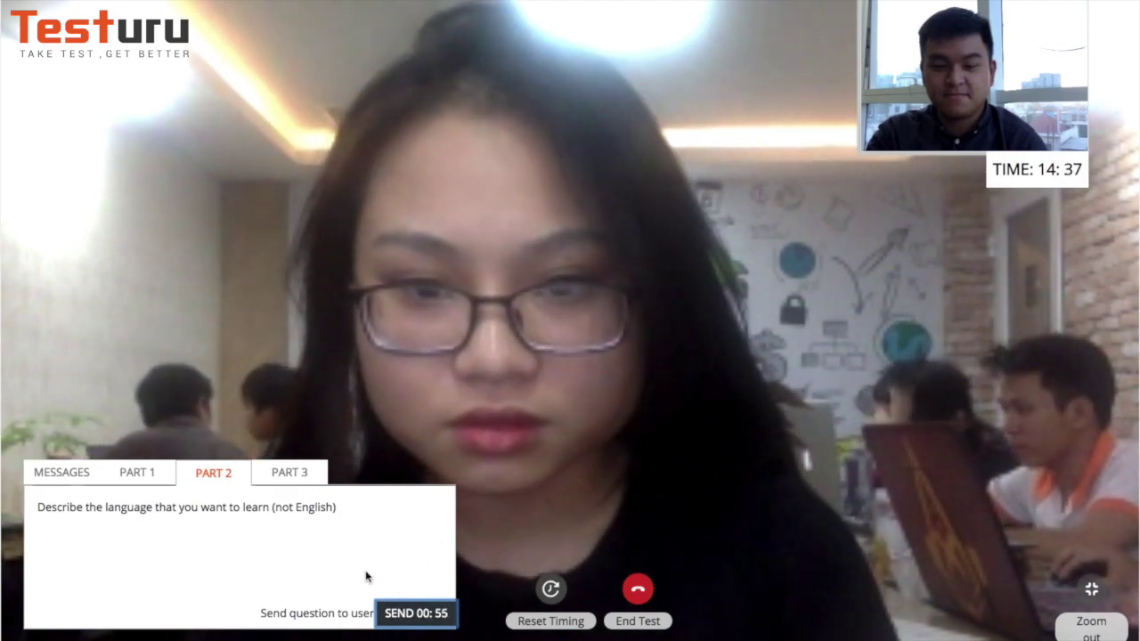
click(297, 480)
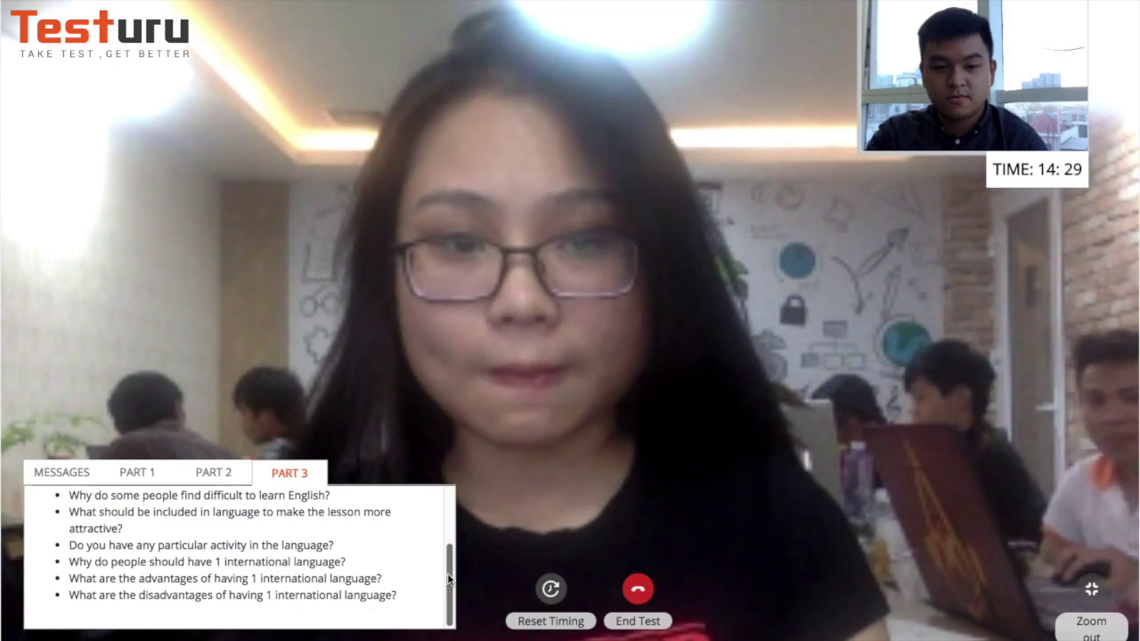
scroll(412, 563, up, 5)
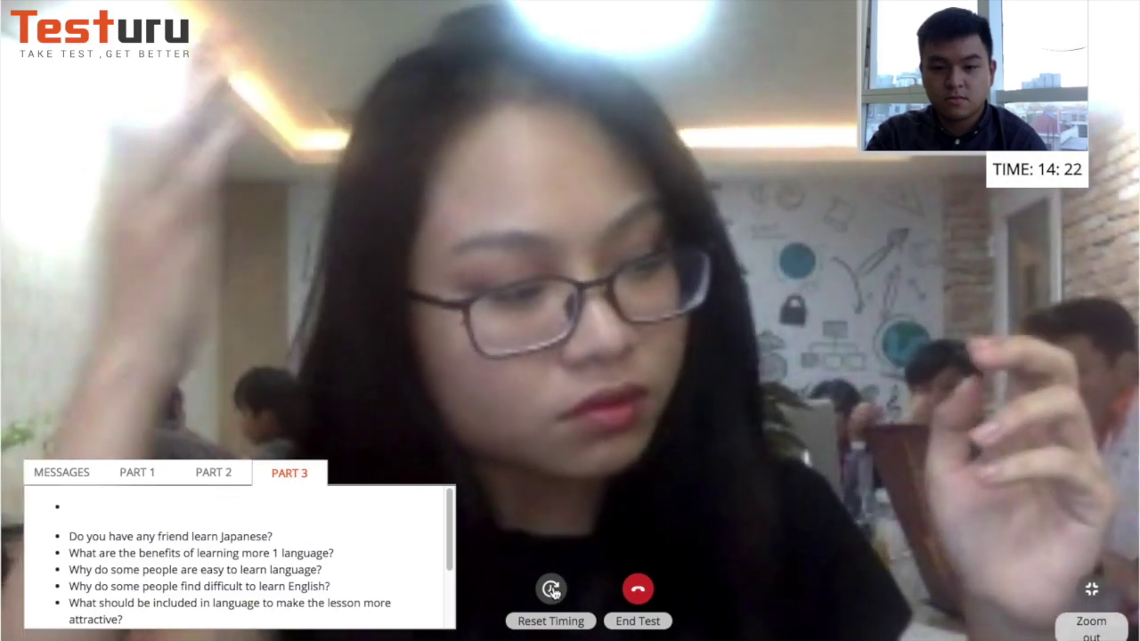
- Reset the timer to 15:00, end the test, leave full screen and dismiss the alert
click(550, 588)
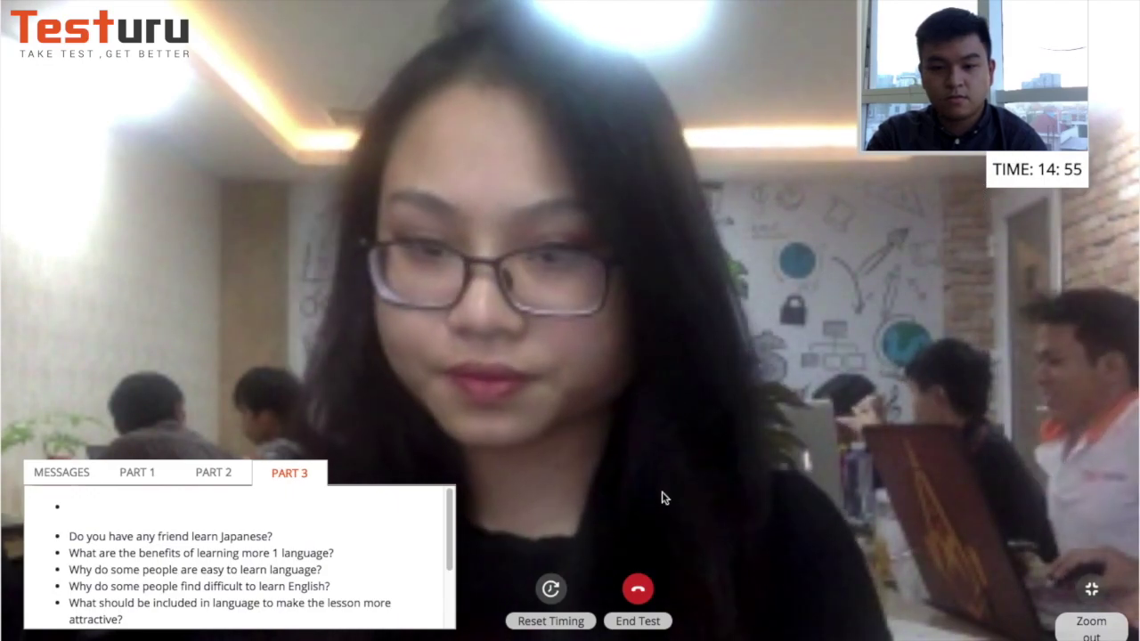
click(638, 591)
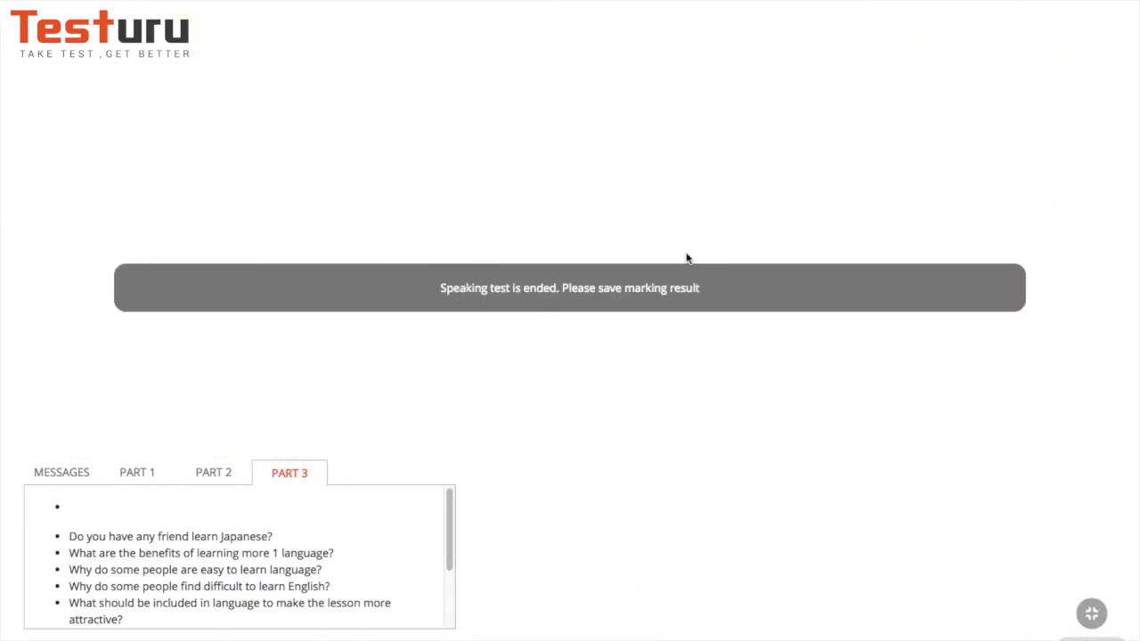
click(1092, 615)
click(716, 56)
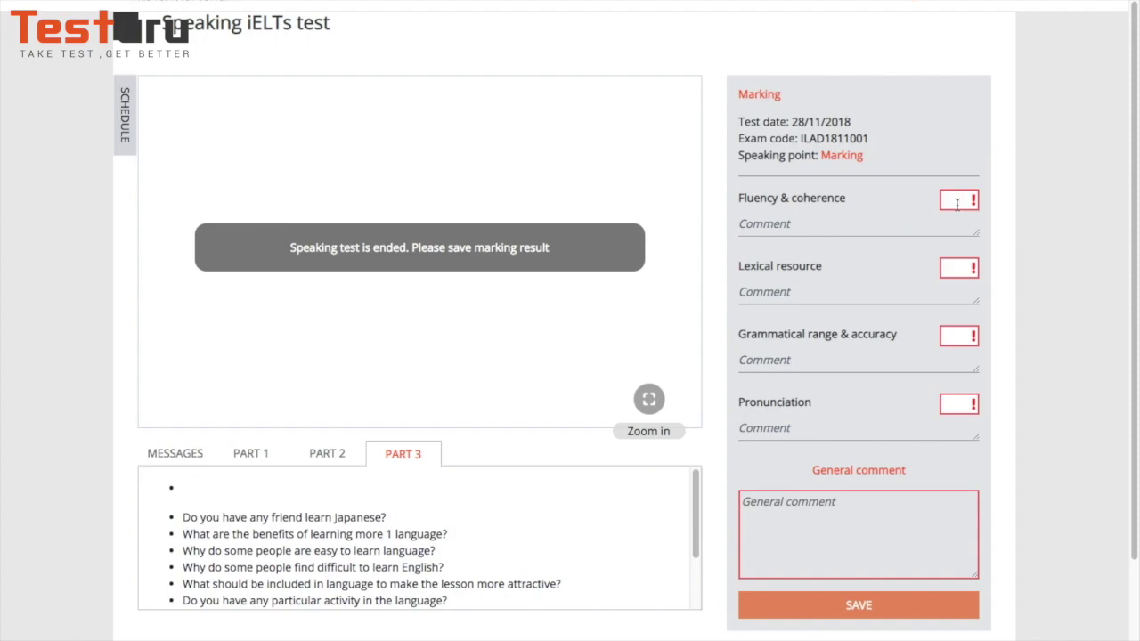
- Enter band scores 8 for fluency, 7 for lexical resource and 6 for grammar
click(957, 204)
text(8)
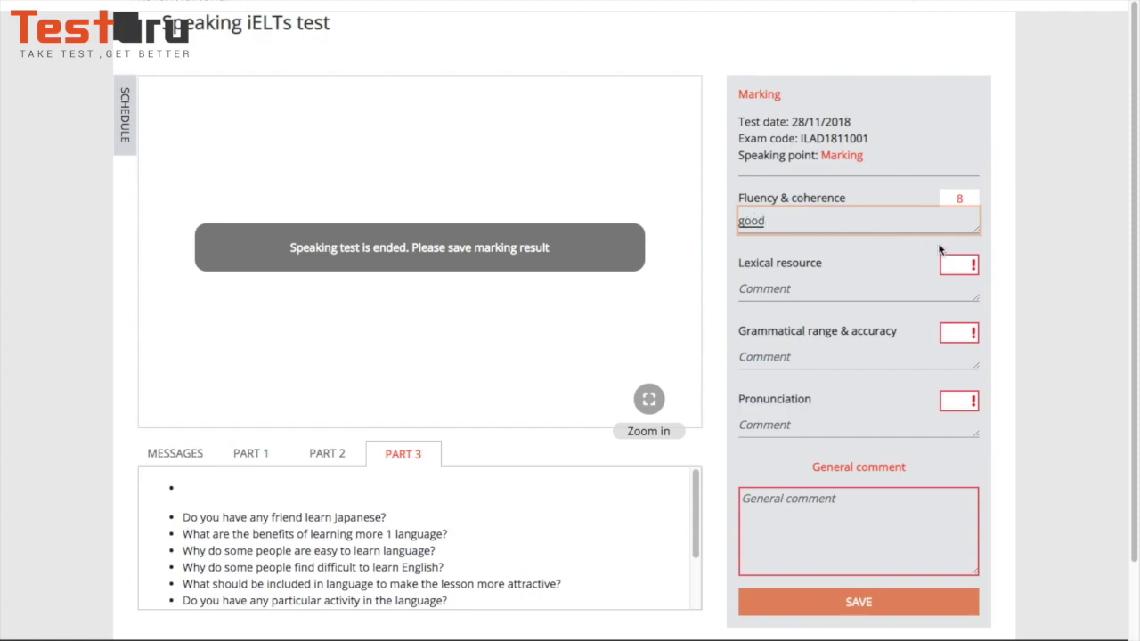
click(959, 264)
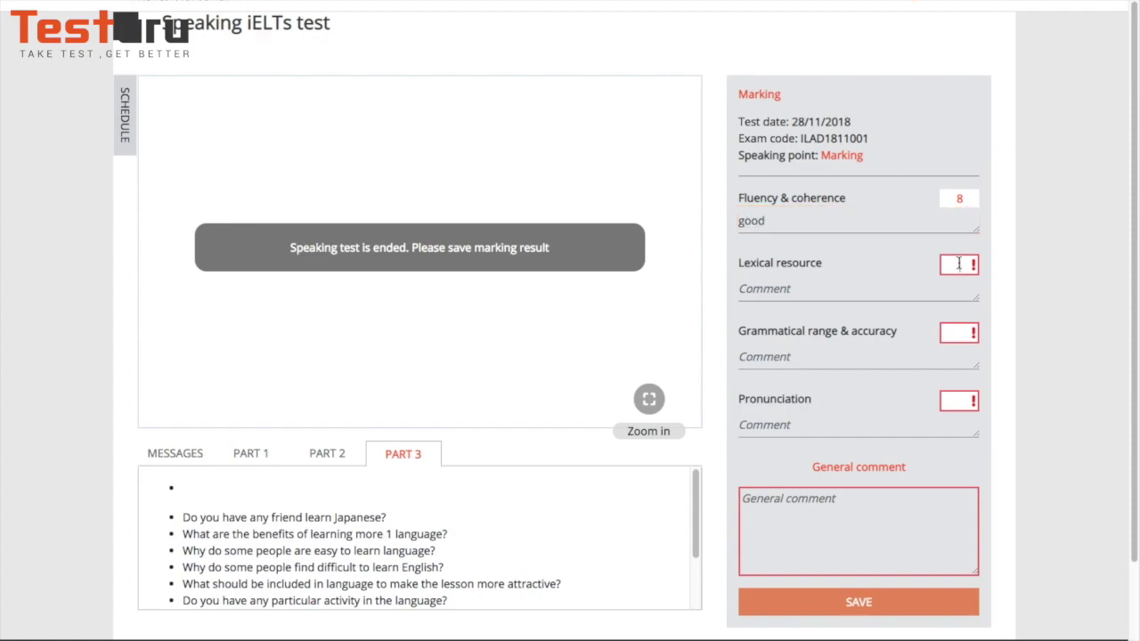
text(7)
click(805, 288)
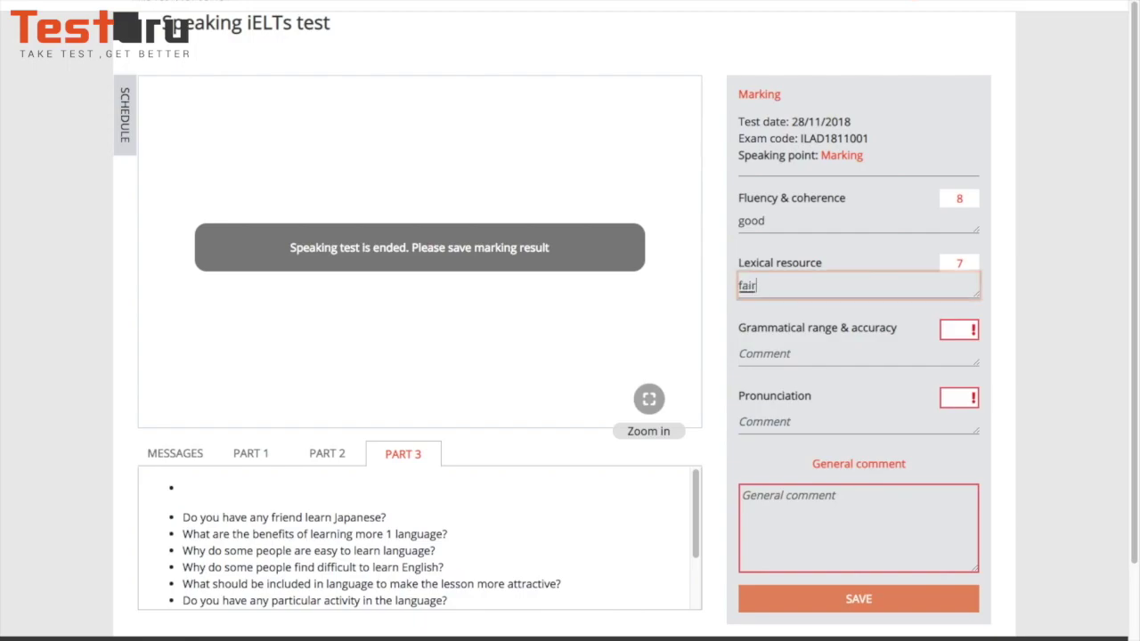
click(962, 332)
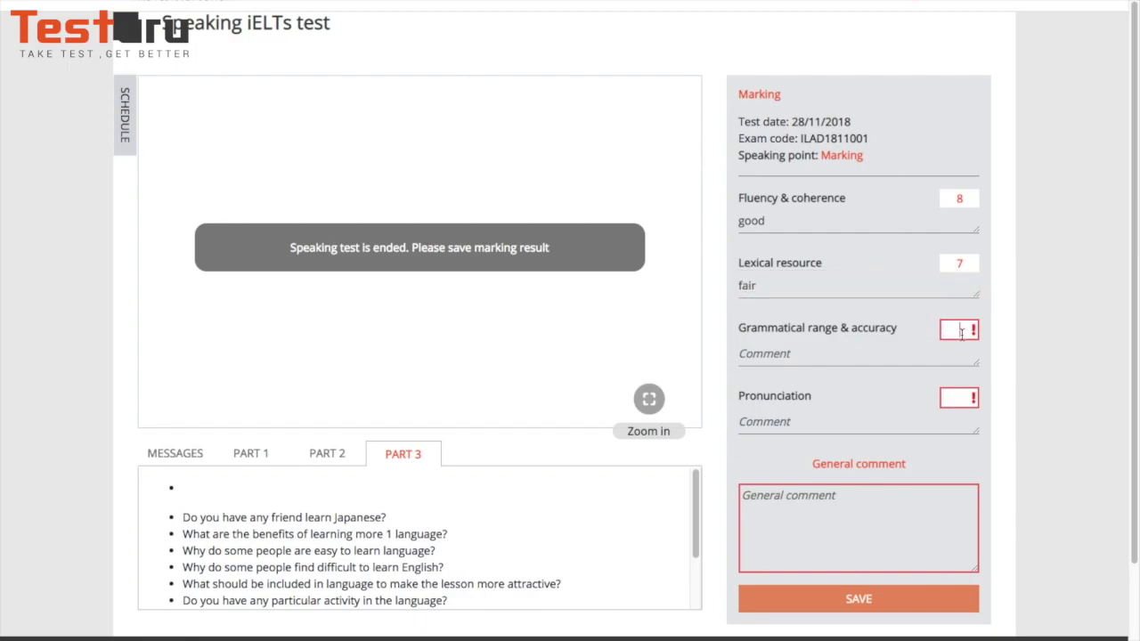
text(6)
- Comment 'need to improve' on grammar and give pronunciation a band 8
click(840, 350)
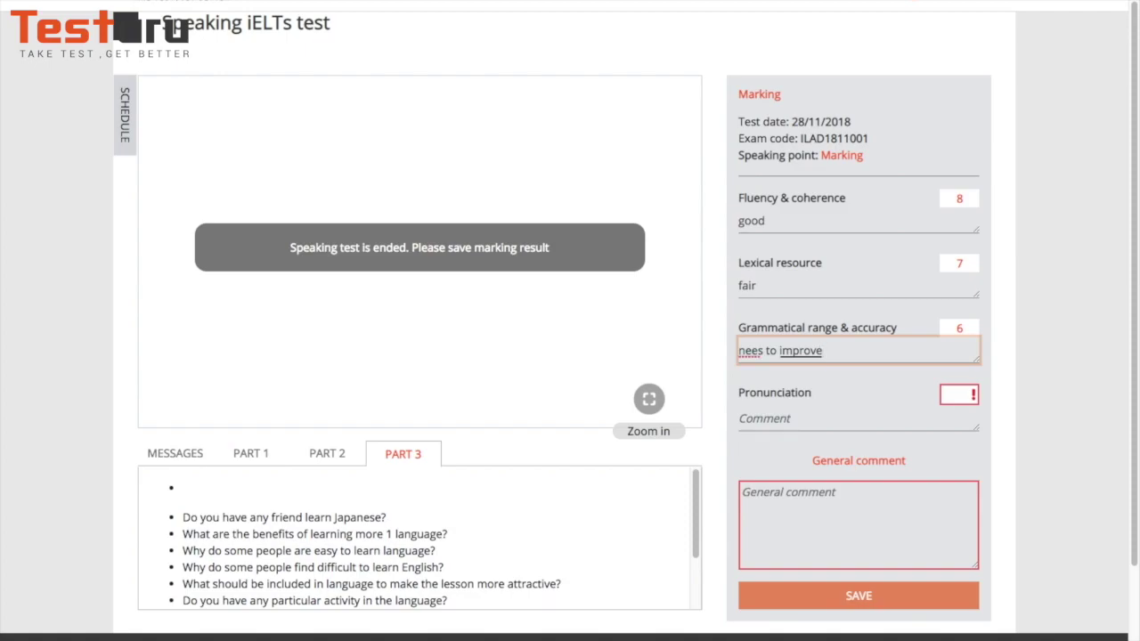
text(nees to improve)
key(Return)
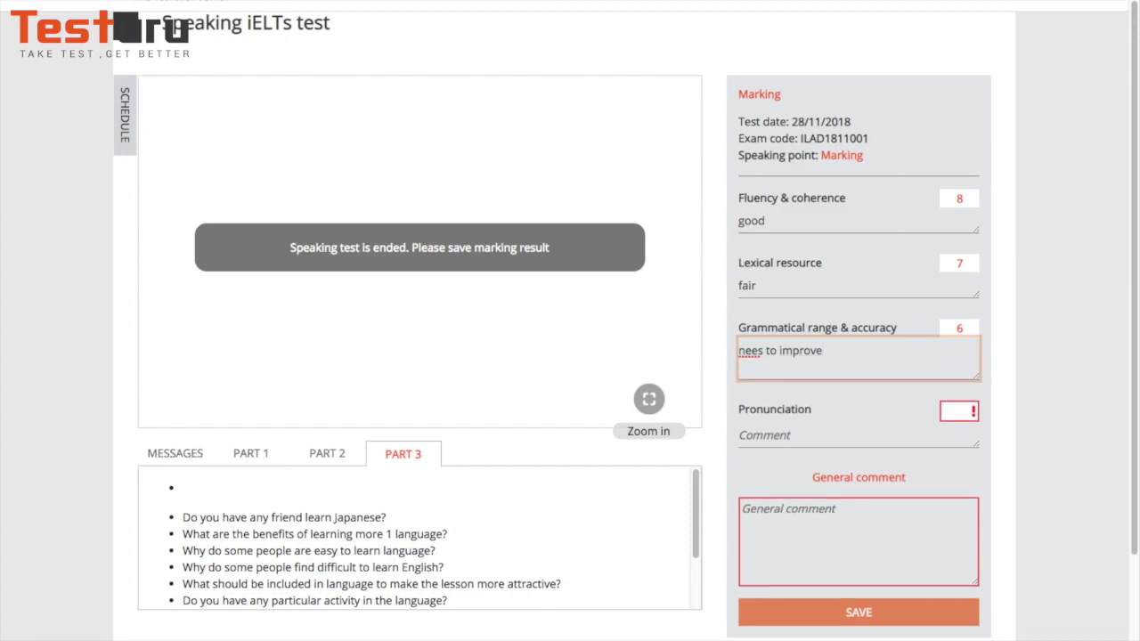
click(764, 350)
key(BackSpace)
text(d)
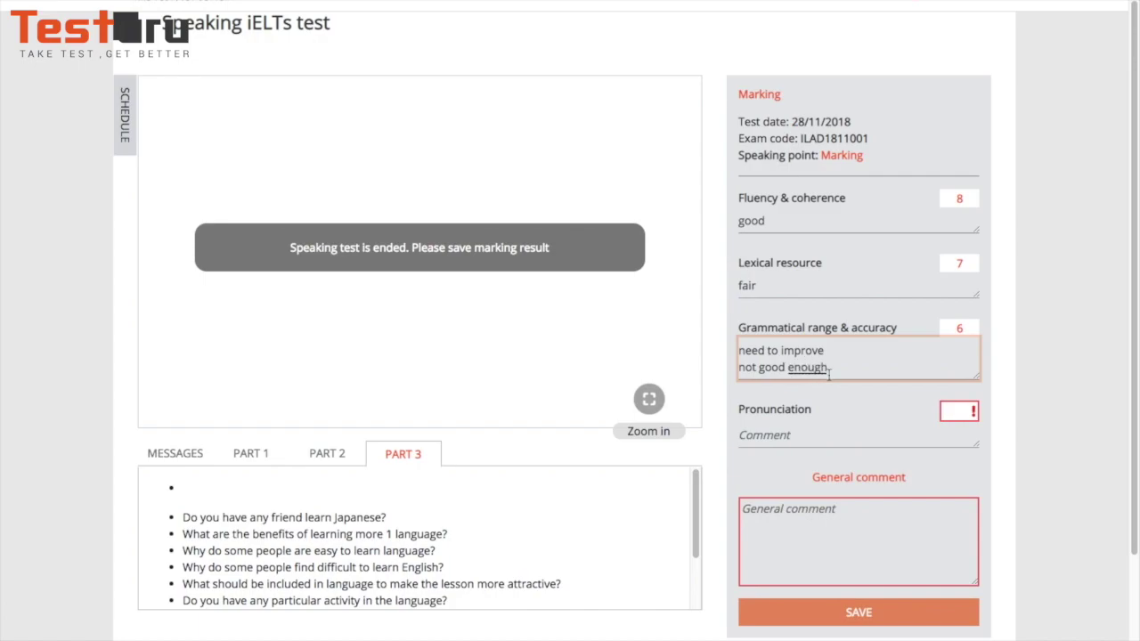
click(958, 410)
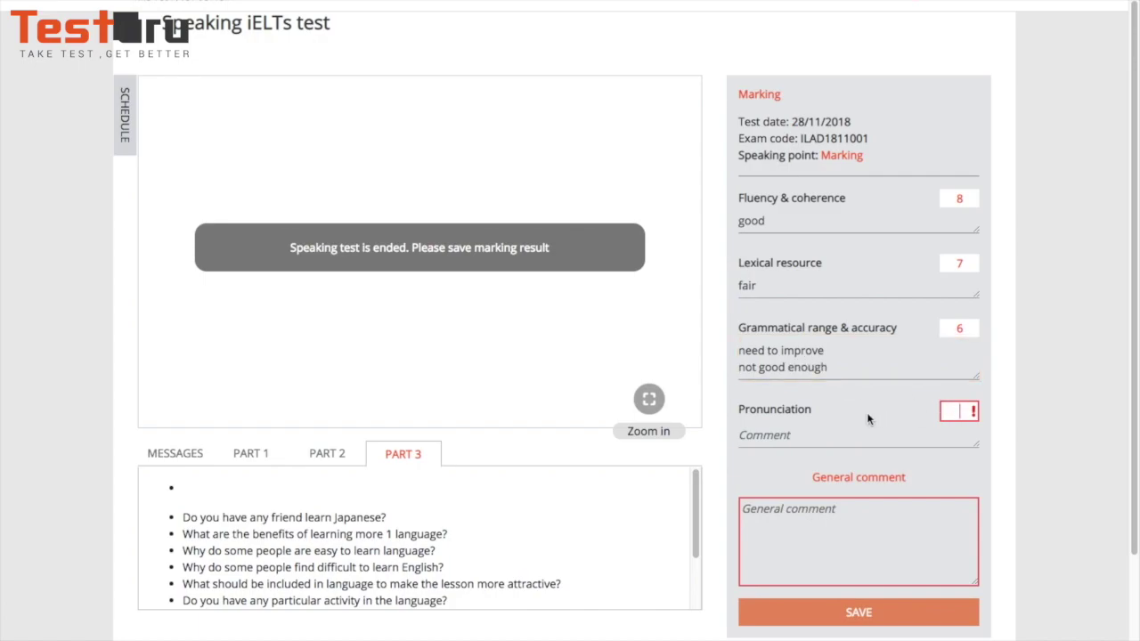
text(8)
click(791, 432)
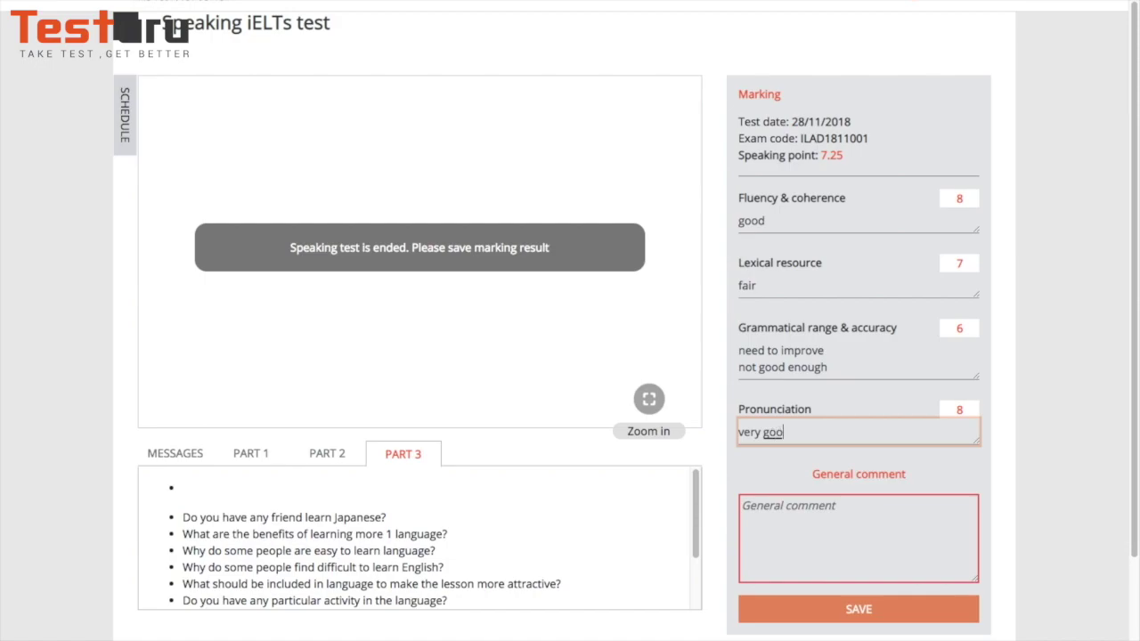
- Enter the general comment 'all good', then save and confirm the marking result
click(811, 508)
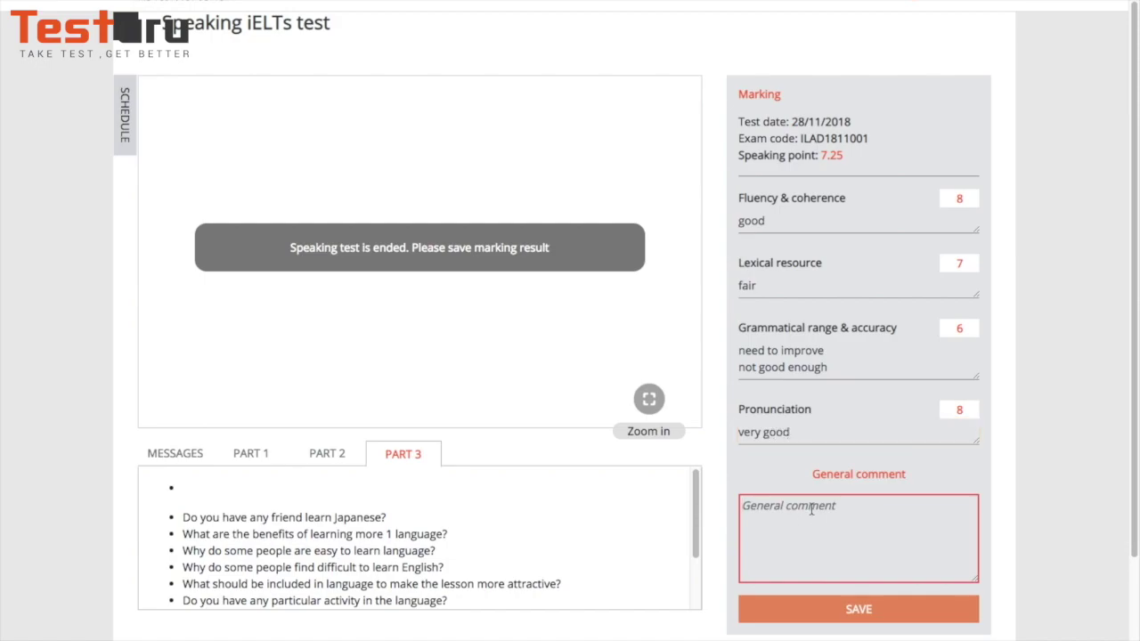
text(all good)
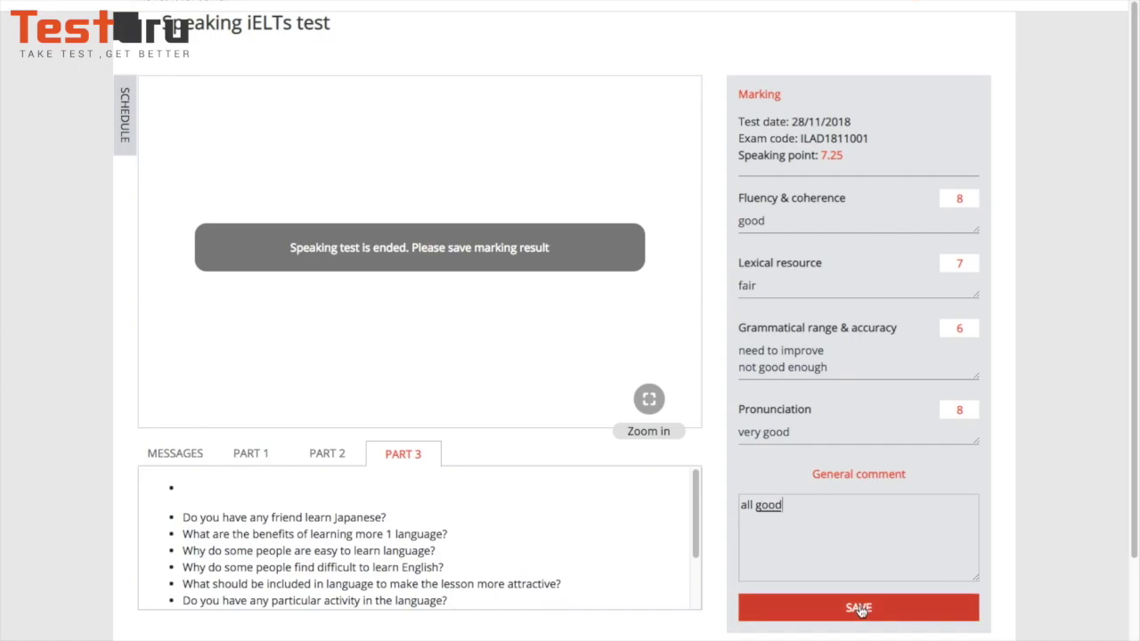
click(860, 609)
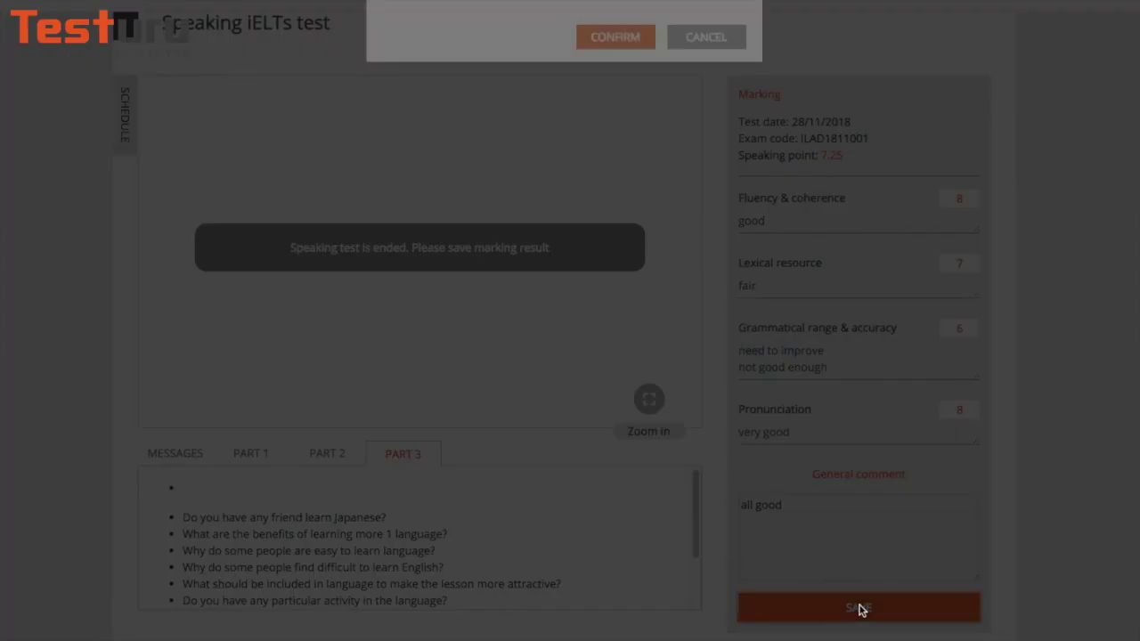
click(616, 55)
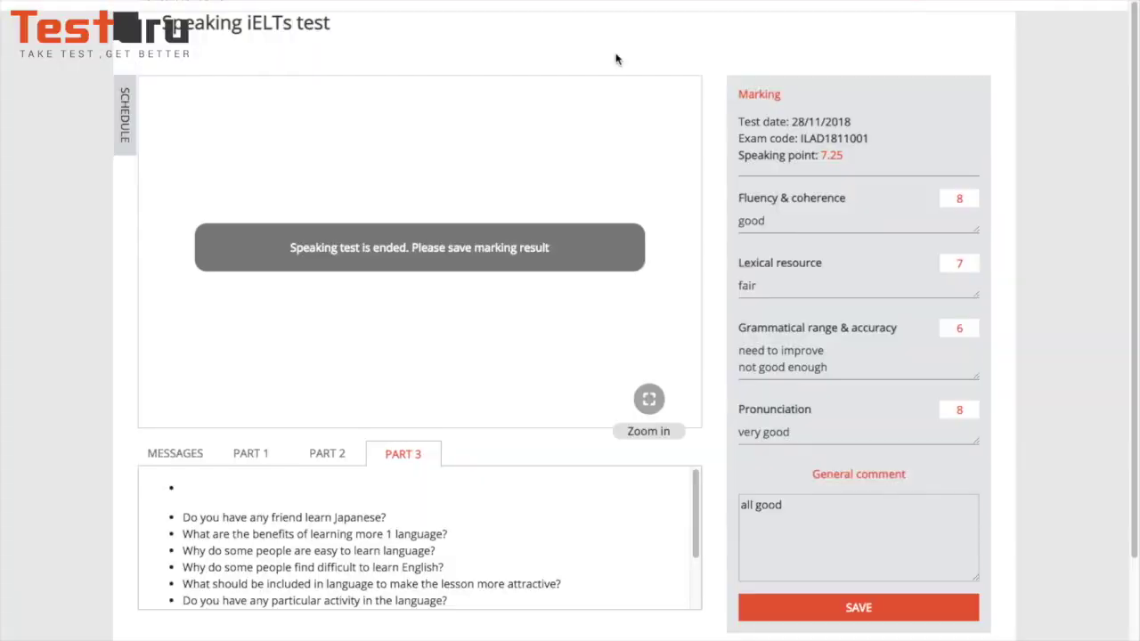